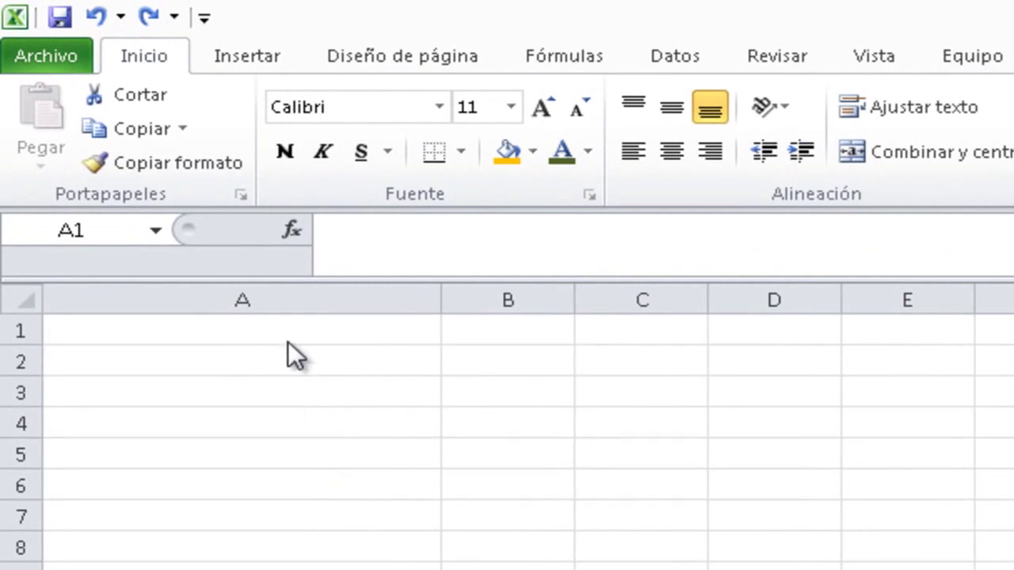
# Enter the value 2 in cell A2 and 3 in cell A3
pyautogui.click(293, 337)
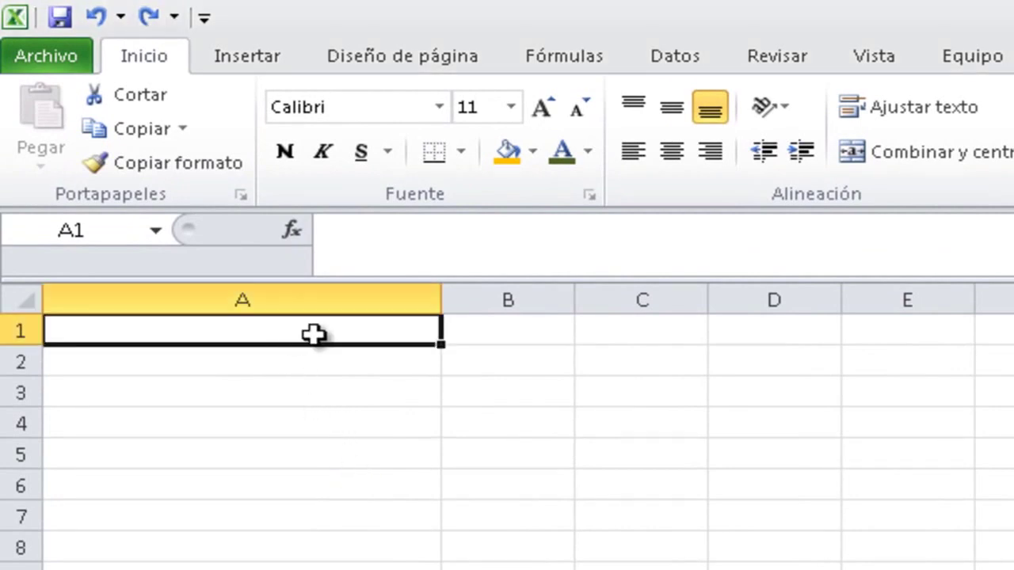
pyautogui.click(269, 365)
pyautogui.write('2')
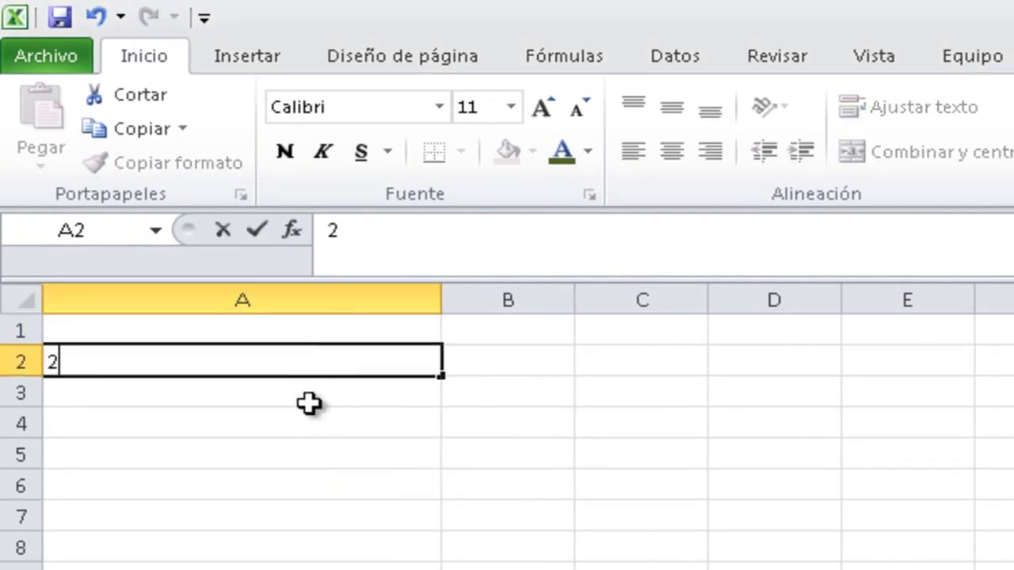
pyautogui.click(308, 403)
pyautogui.write('3')
pyautogui.click(317, 453)
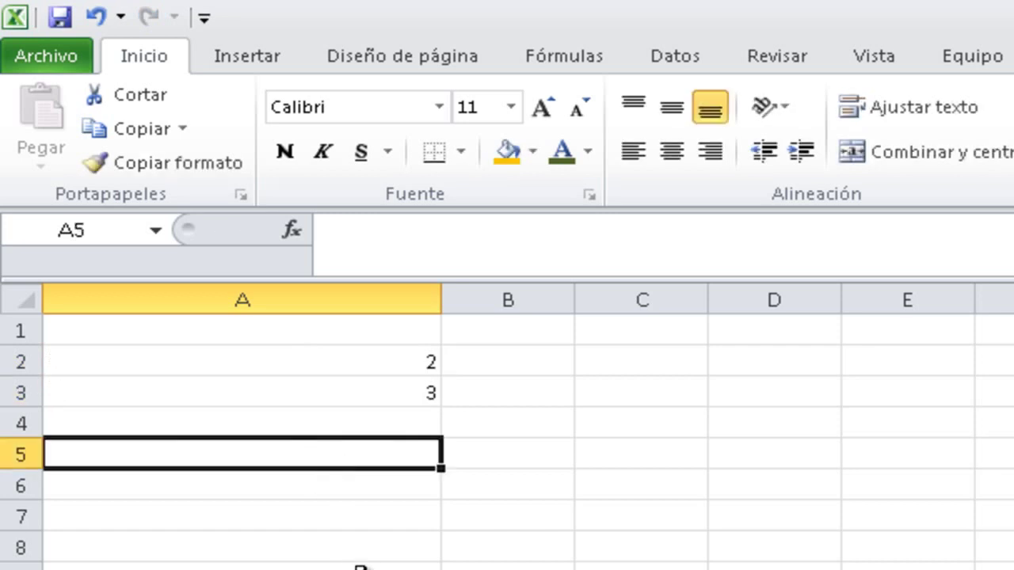
# Start a formula in cell A7 by typing =
pyautogui.click(284, 519)
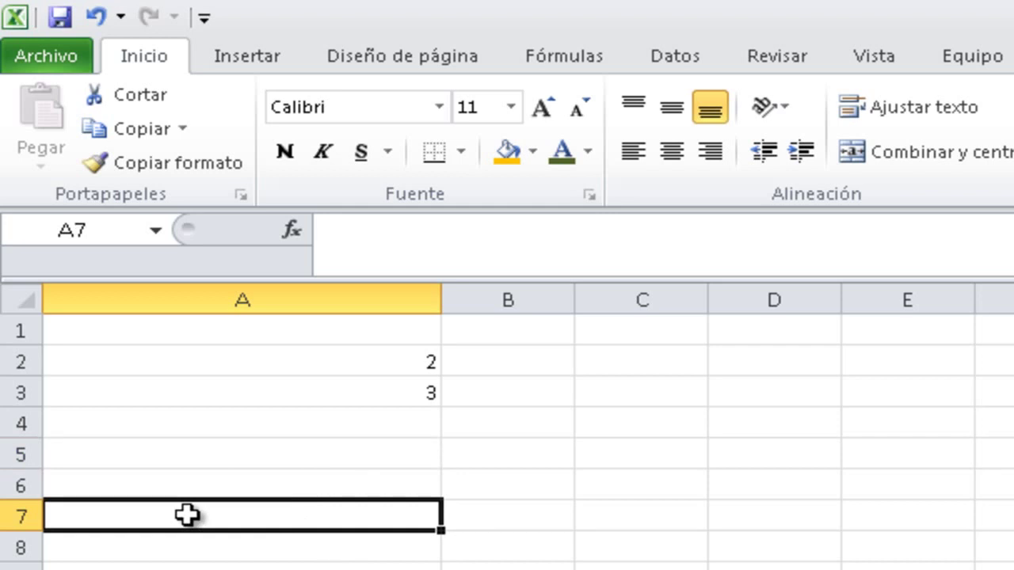
pyautogui.doubleClick(187, 515)
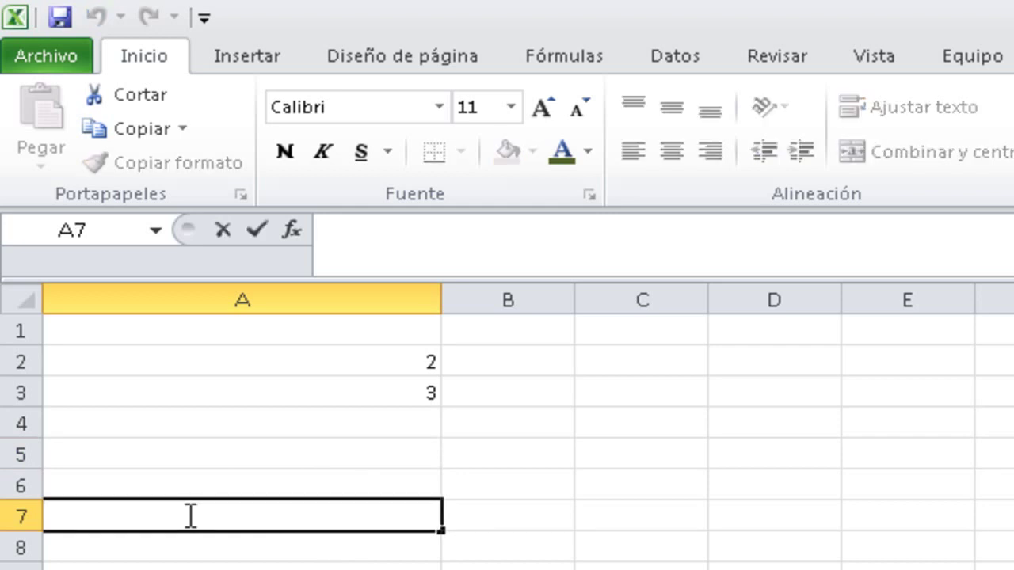
pyautogui.write('=')
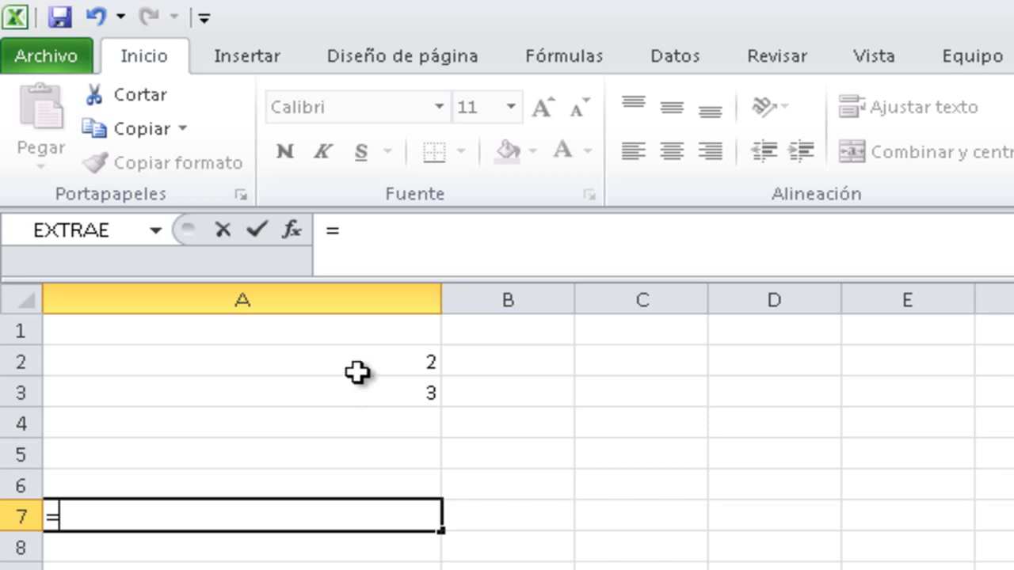
# Complete A7's formula as =A2+A3 so it shows 5, then reselect A7 to check it
pyautogui.click(357, 370)
pyautogui.write('+')
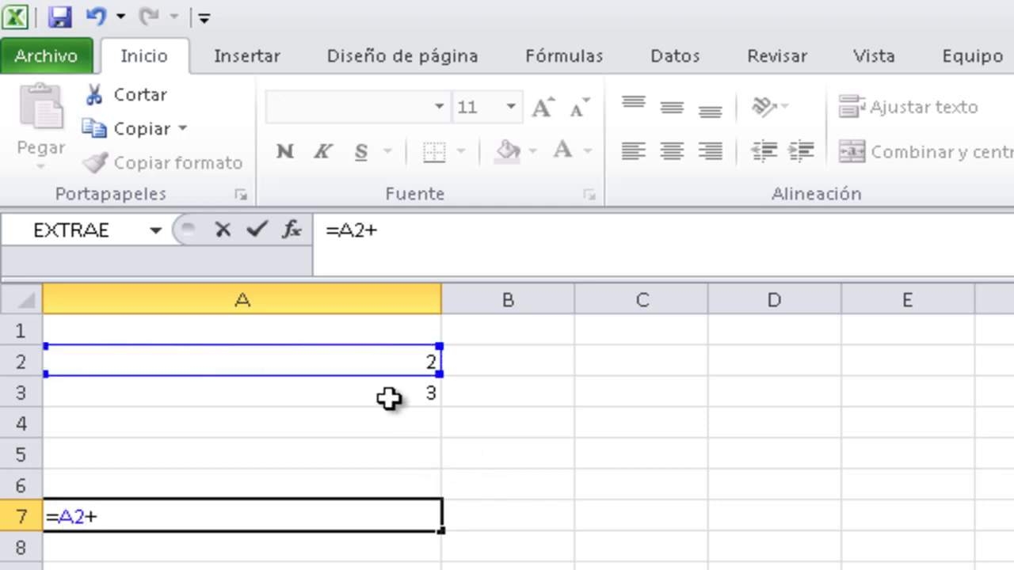
pyautogui.click(389, 394)
pyautogui.press('Return')
pyautogui.click(389, 520)
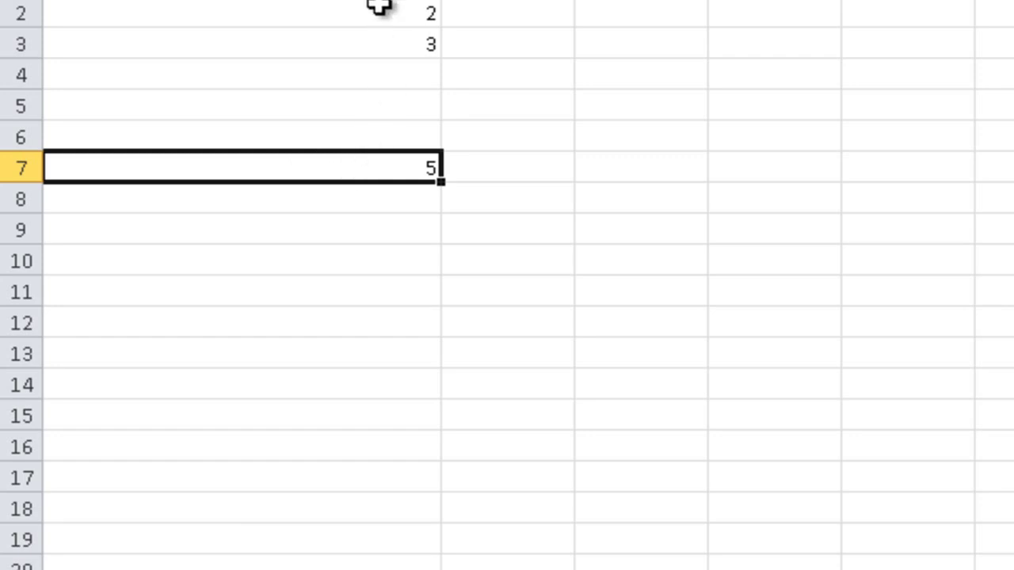
# Insert a comment on A7 reading 'Este valor ha sido calculado realizando la suma de A2 y A3'
pyautogui.rightClick(351, 163)
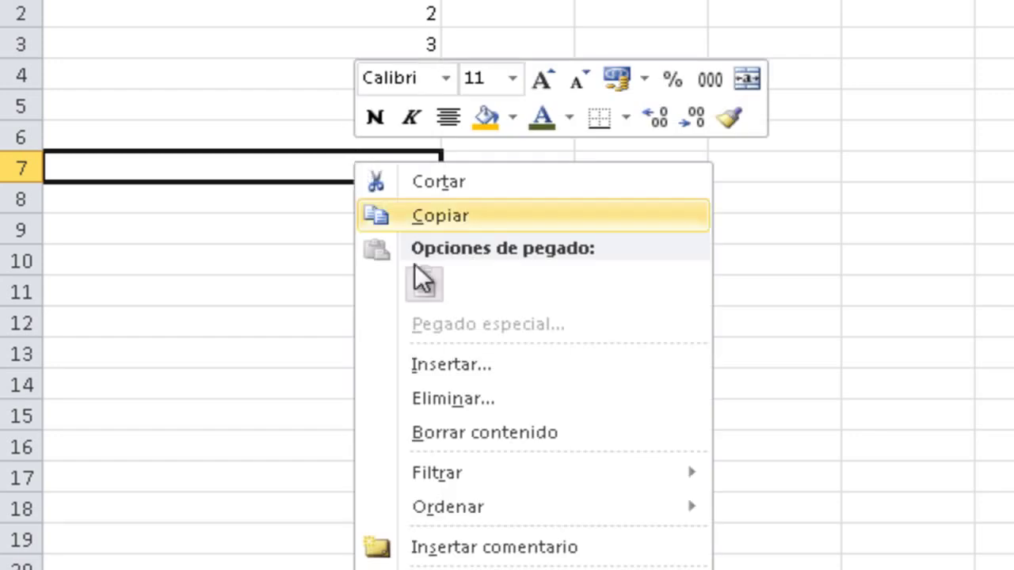
pyautogui.click(468, 546)
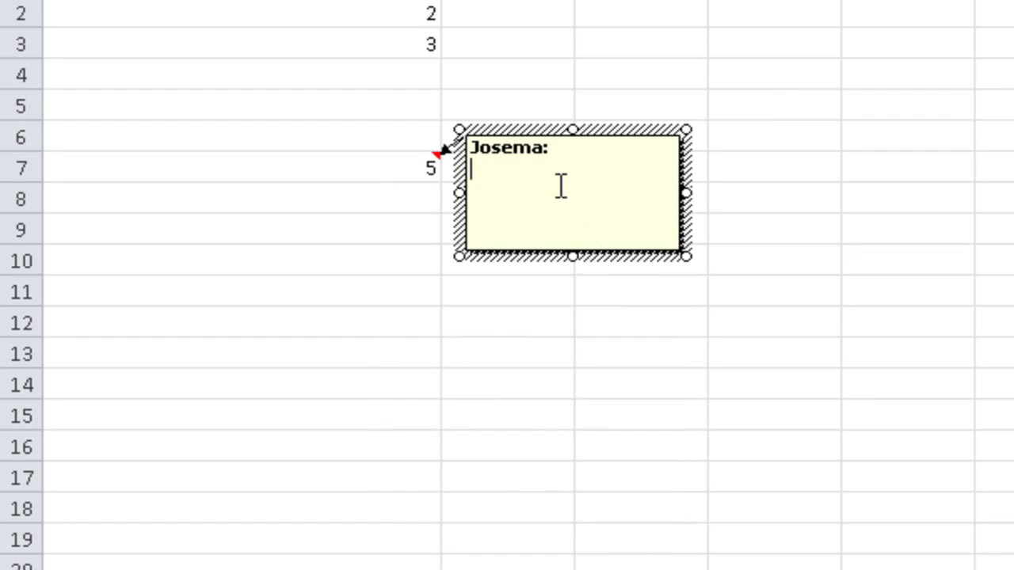
pyautogui.write('Este valor ha sido calcu')
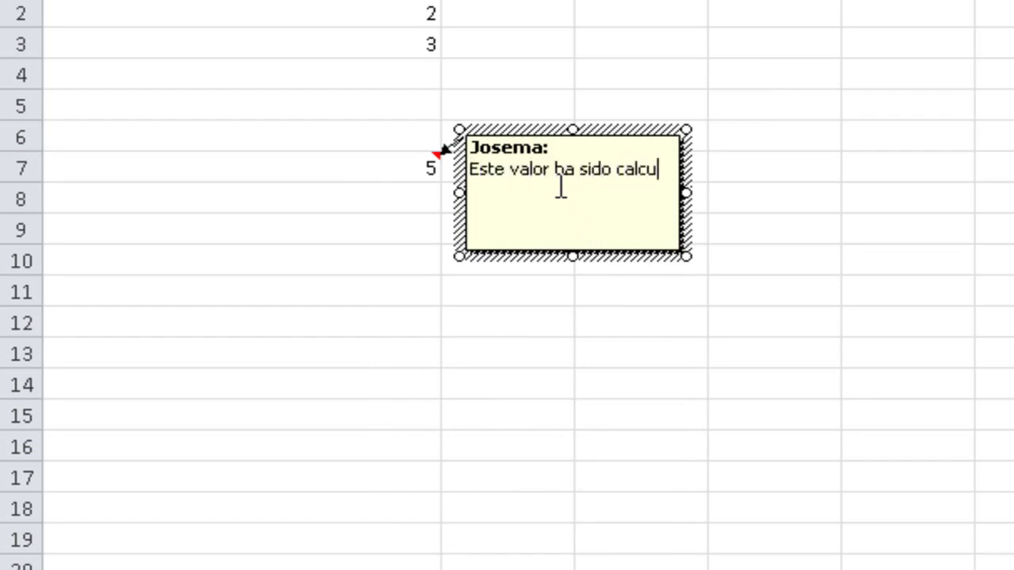
pyautogui.write('lado realizando la suma de A2 y A3')
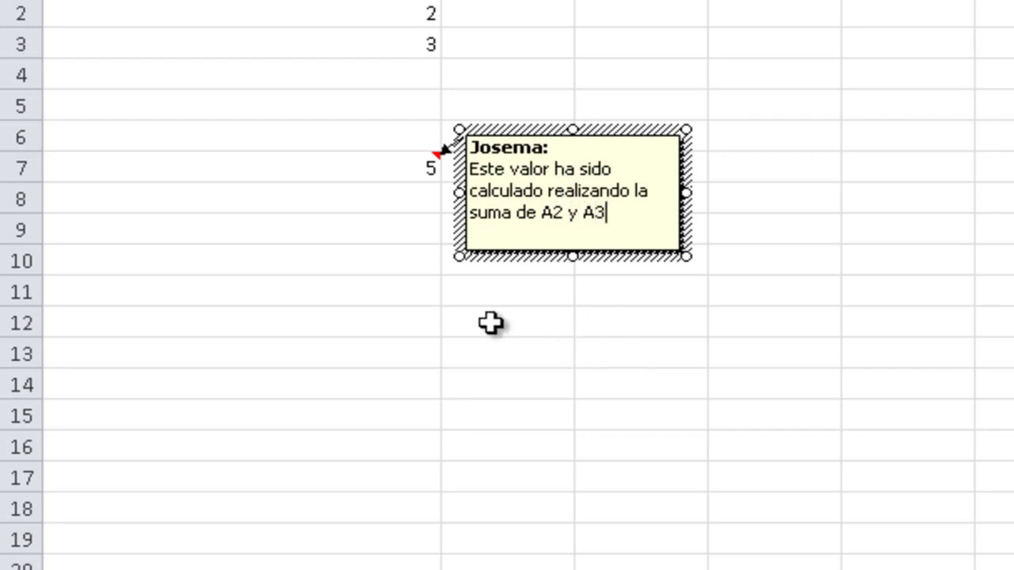
pyautogui.click(219, 259)
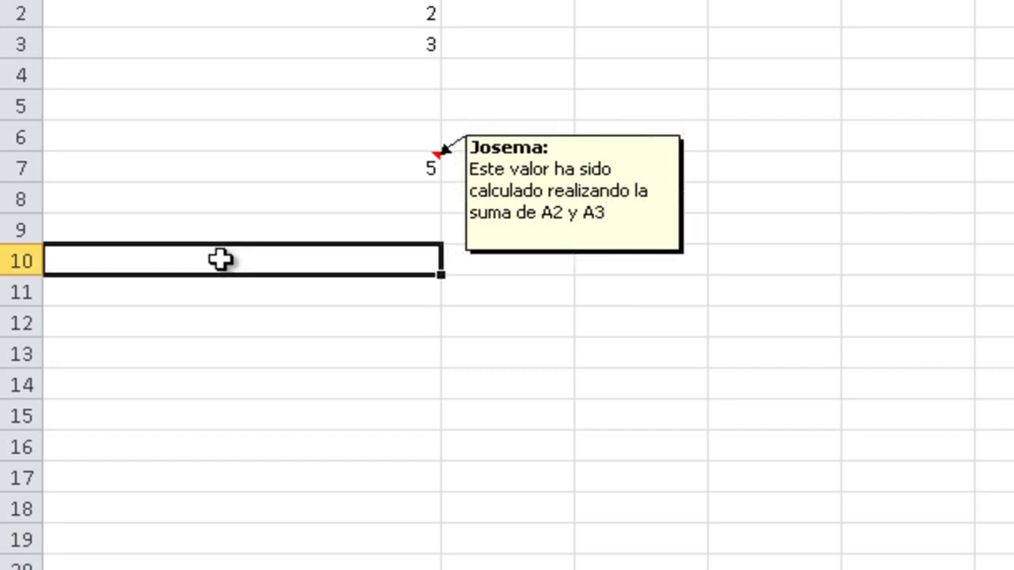
# Reopen A7's comment with Shift+F2 to review it, then leave editing
pyautogui.click(437, 168)
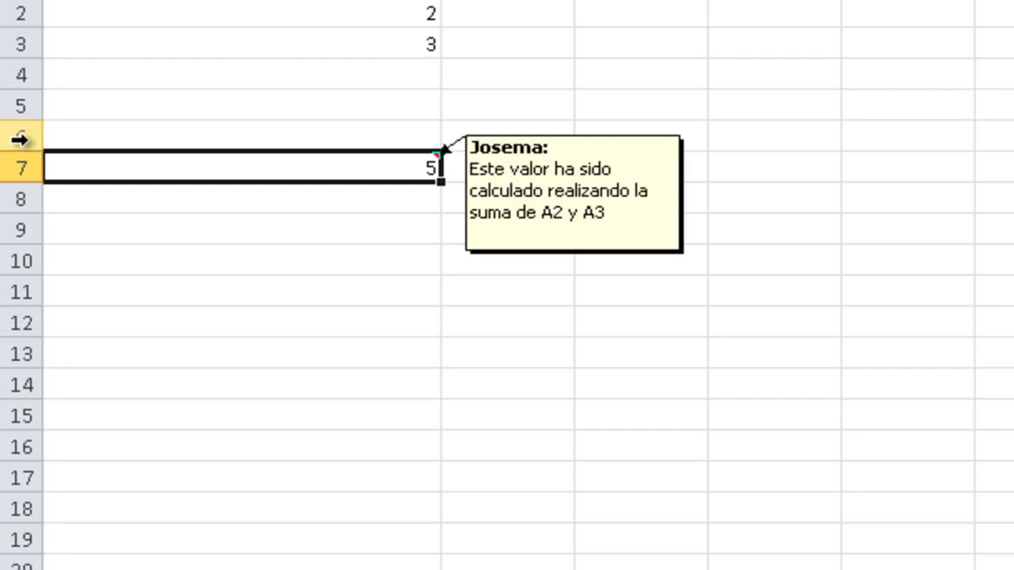
pyautogui.hotkey('shift', 'F2')
pyautogui.click(425, 312)
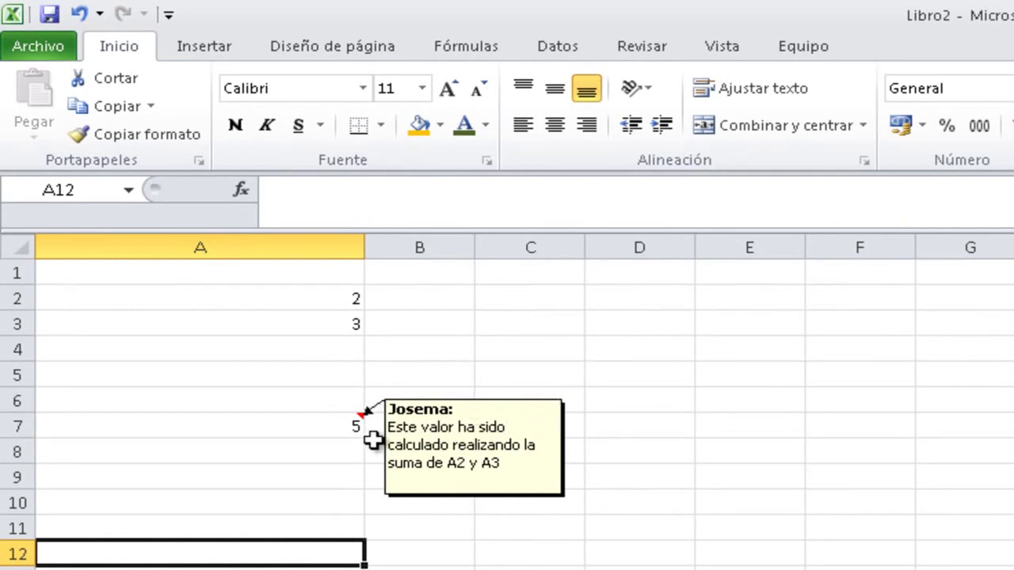
# Format the whole comment box with the System font in italics, without strikethrough
pyautogui.rightClick(519, 411)
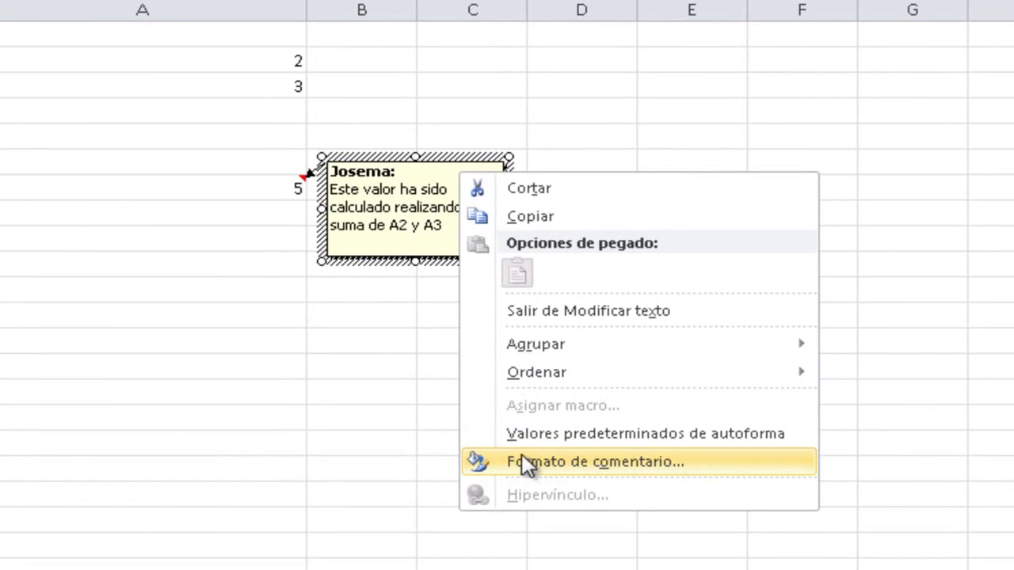
pyautogui.click(643, 462)
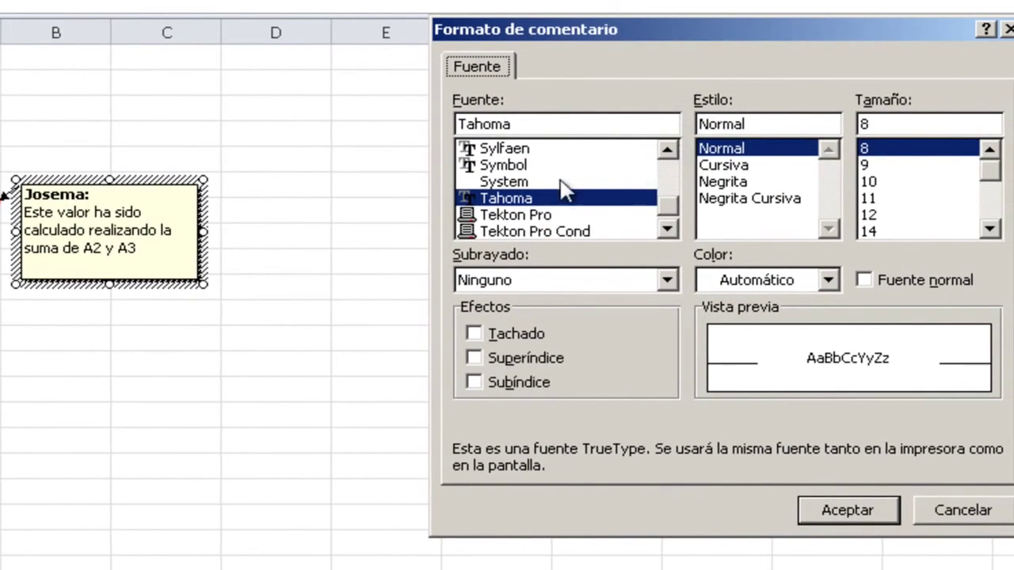
pyautogui.click(519, 168)
pyautogui.click(519, 184)
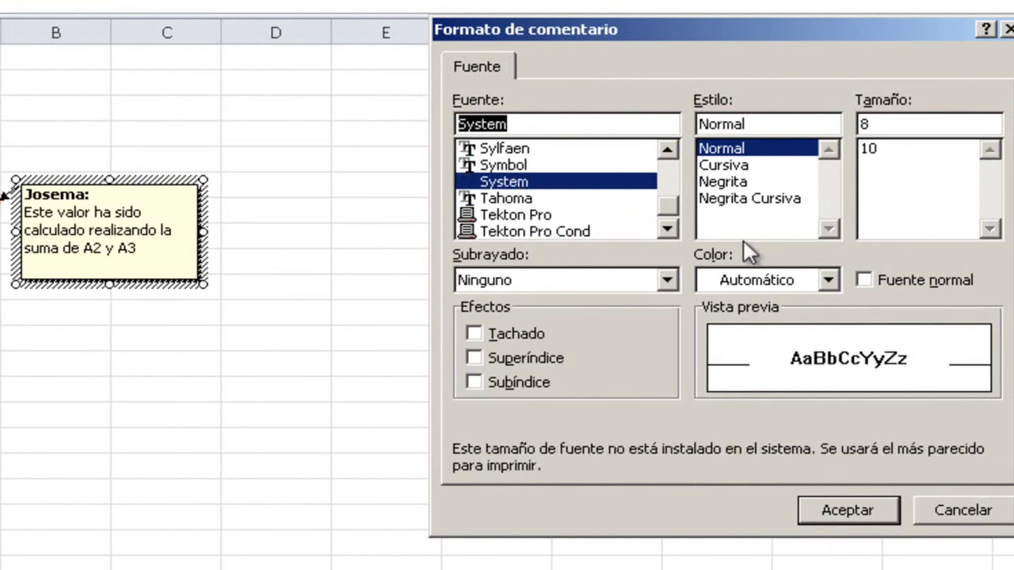
pyautogui.click(750, 166)
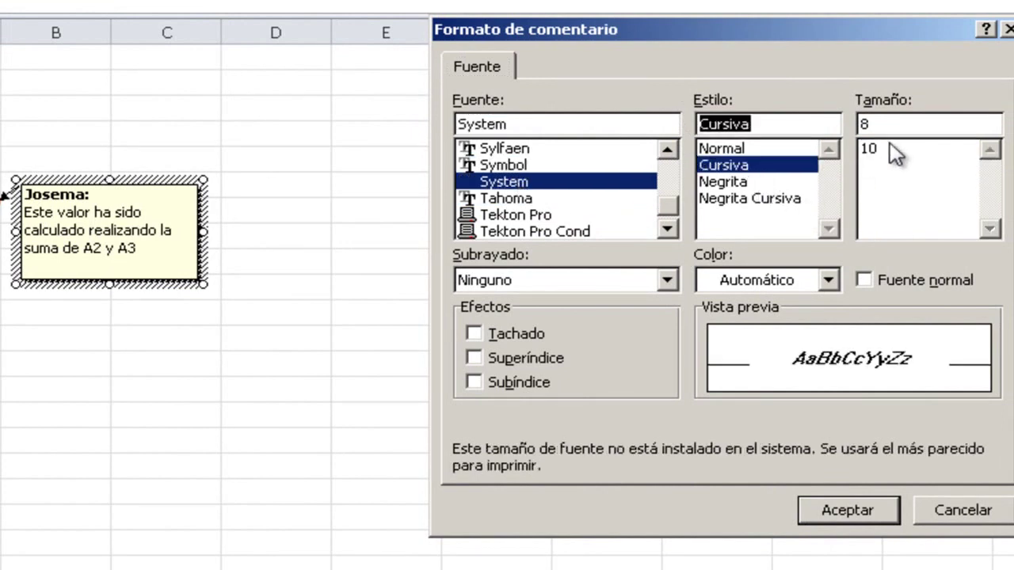
pyautogui.click(474, 335)
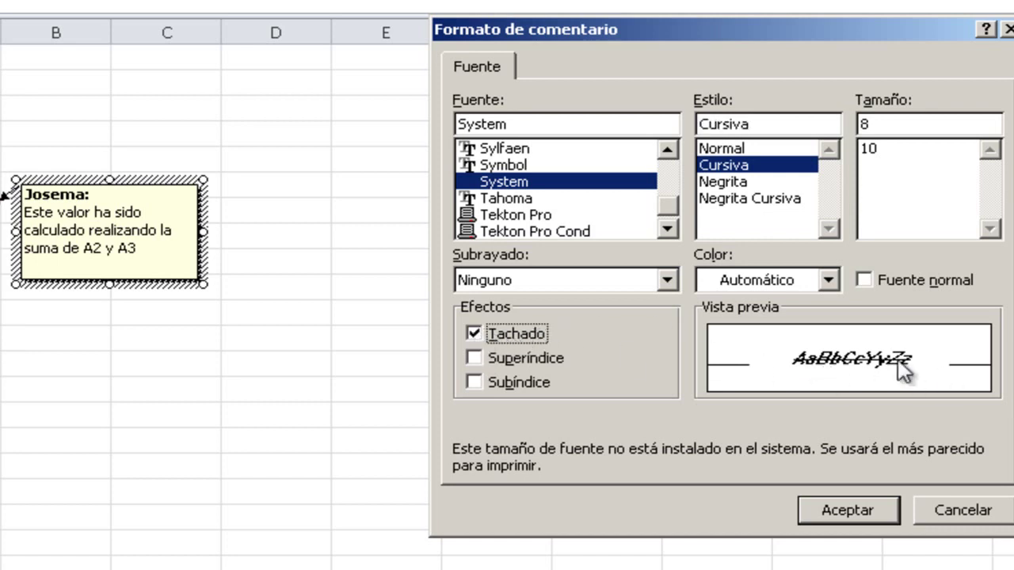
pyautogui.click(490, 338)
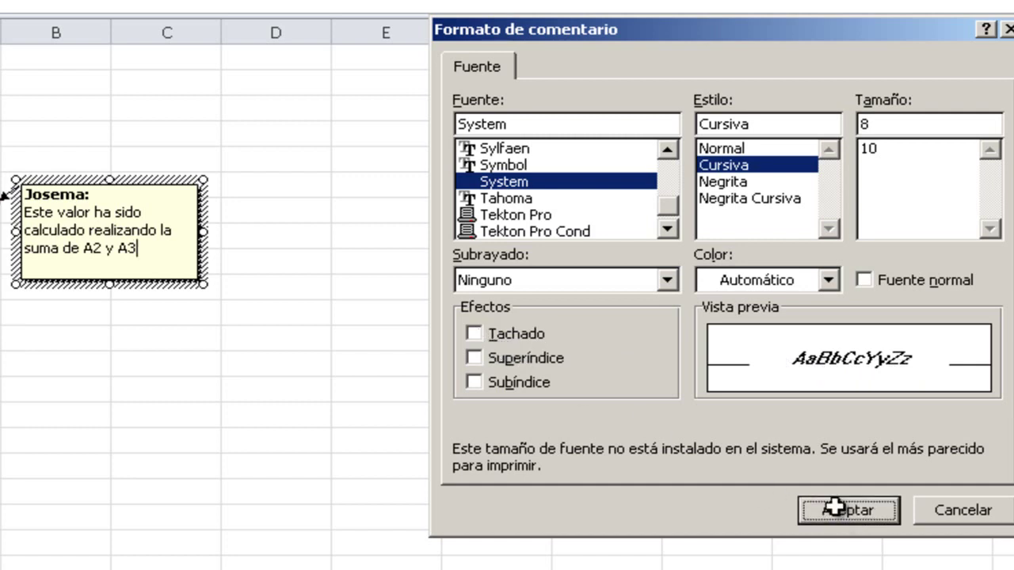
pyautogui.click(832, 510)
# Select the comment's explanation text and set it to Cursiva, leaving the author line bold
pyautogui.moveTo(155, 256); pyautogui.dragTo(24, 208)
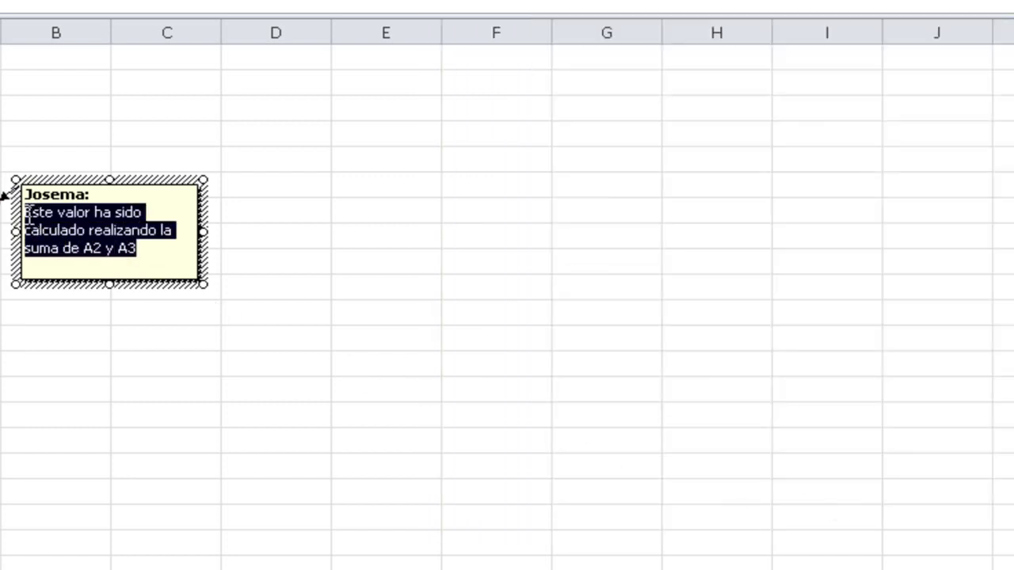
pyautogui.rightClick(87, 230)
pyautogui.click(252, 518)
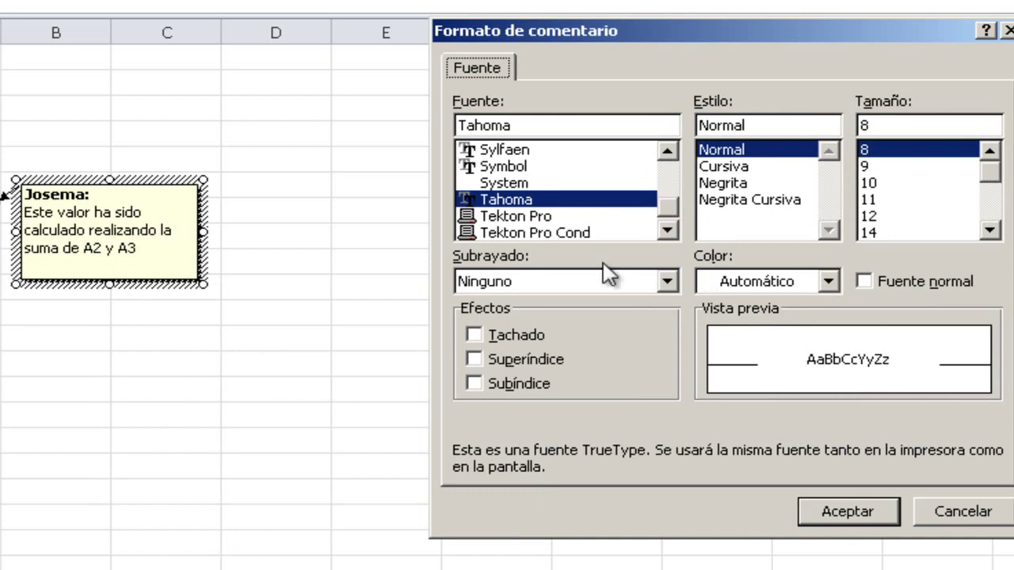
pyautogui.click(723, 167)
pyautogui.click(837, 510)
pyautogui.click(252, 309)
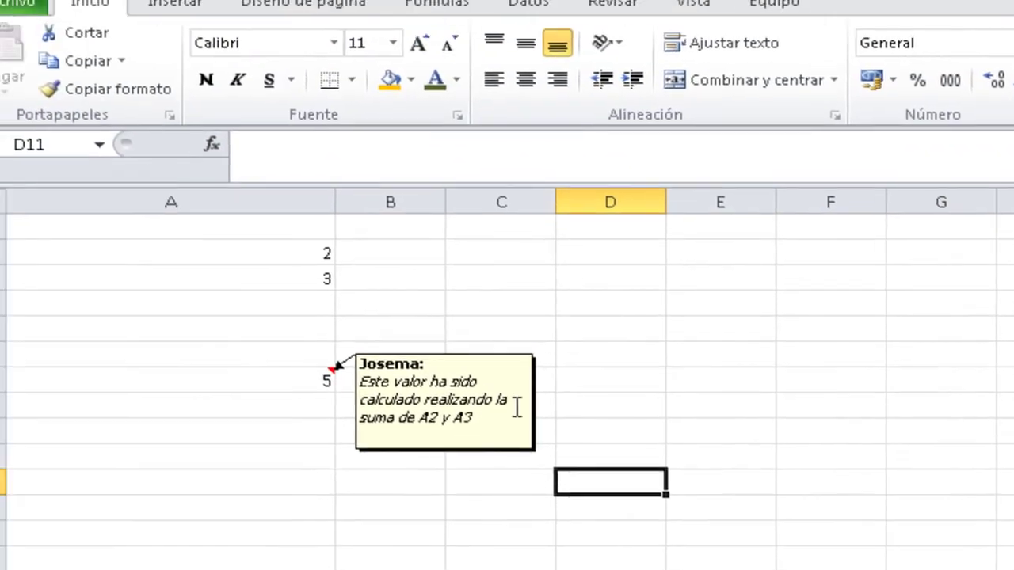
# Drag the A7 comment box left over column A, just below cell A7, then deselect it
pyautogui.click(546, 416)
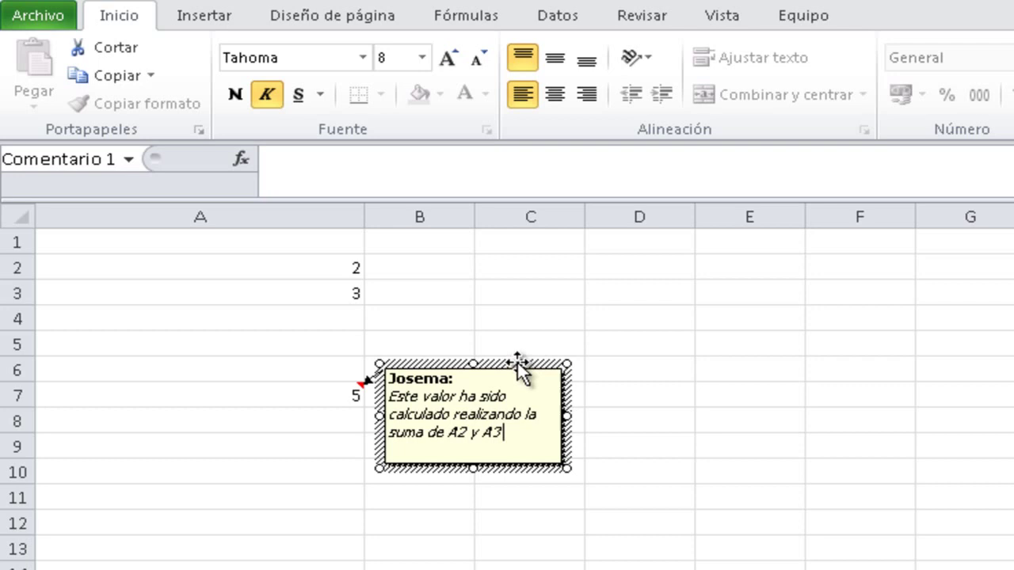
pyautogui.moveTo(539, 364); pyautogui.dragTo(261, 359)
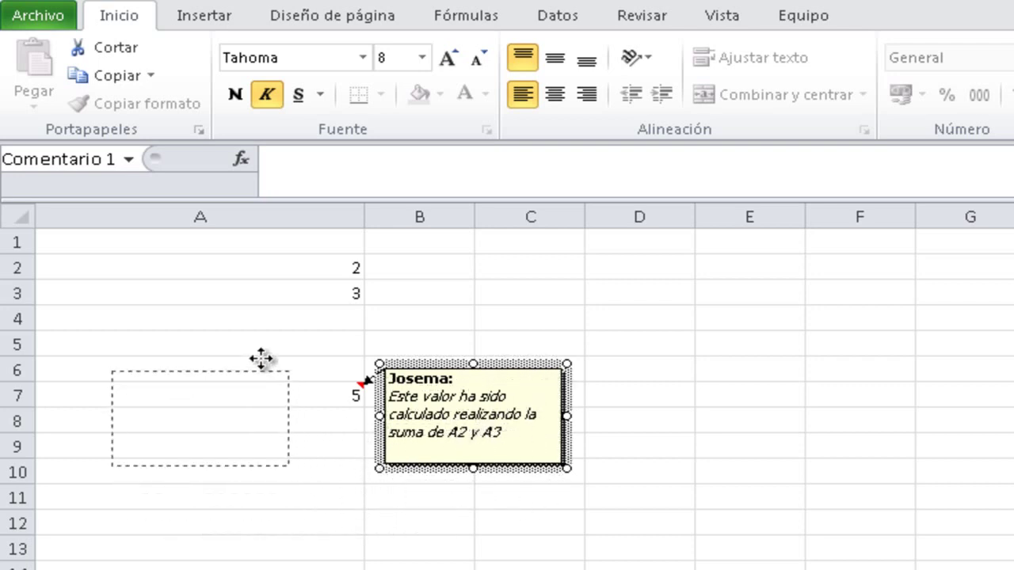
pyautogui.moveTo(261, 359)
pyautogui.mouseDown()
pyautogui.moveTo(199, 358)
pyautogui.moveTo(209, 420)
pyautogui.moveTo(245, 389)
pyautogui.mouseUp()
pyautogui.click(402, 452)
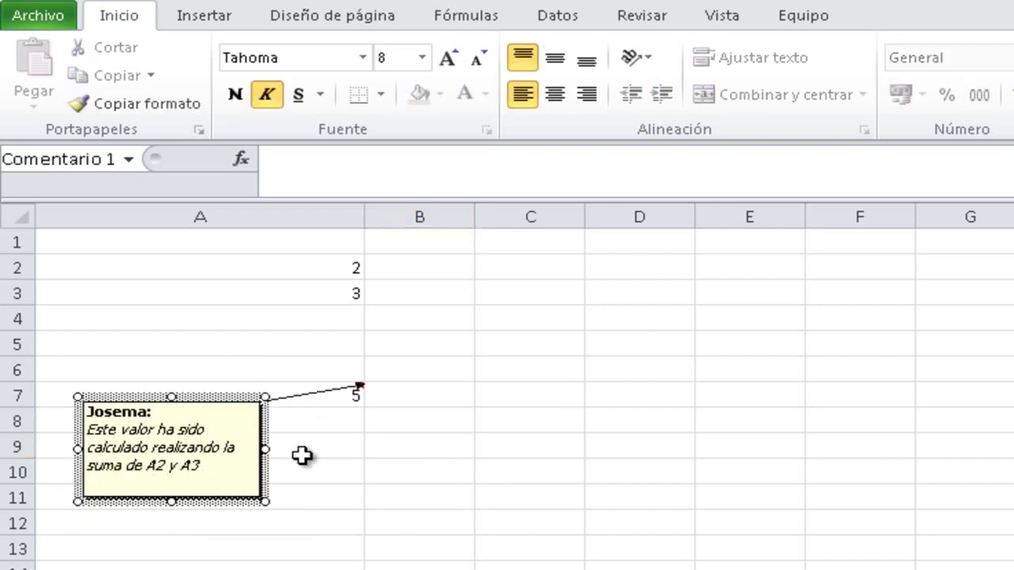
pyautogui.click(418, 513)
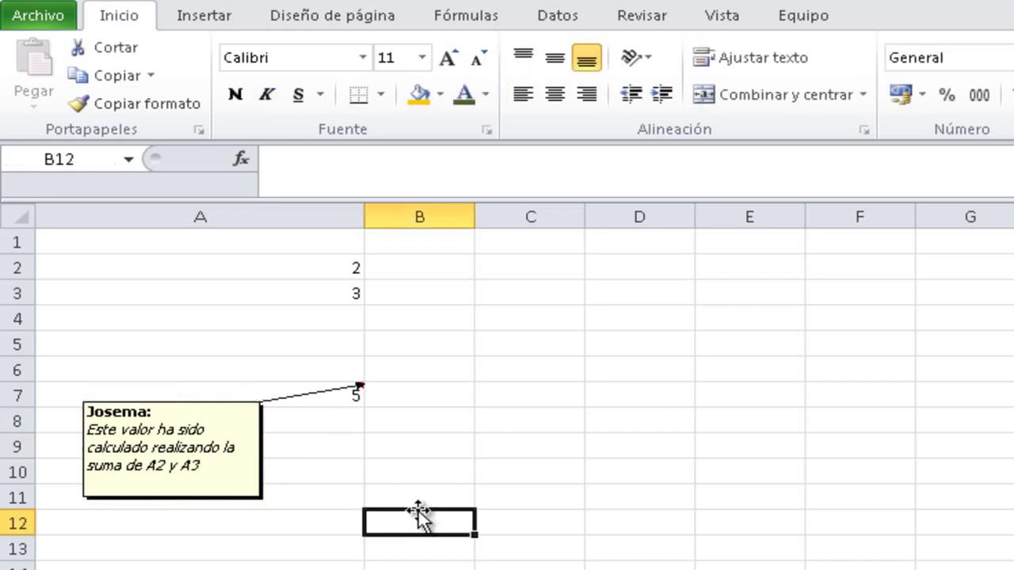
pyautogui.click(211, 403)
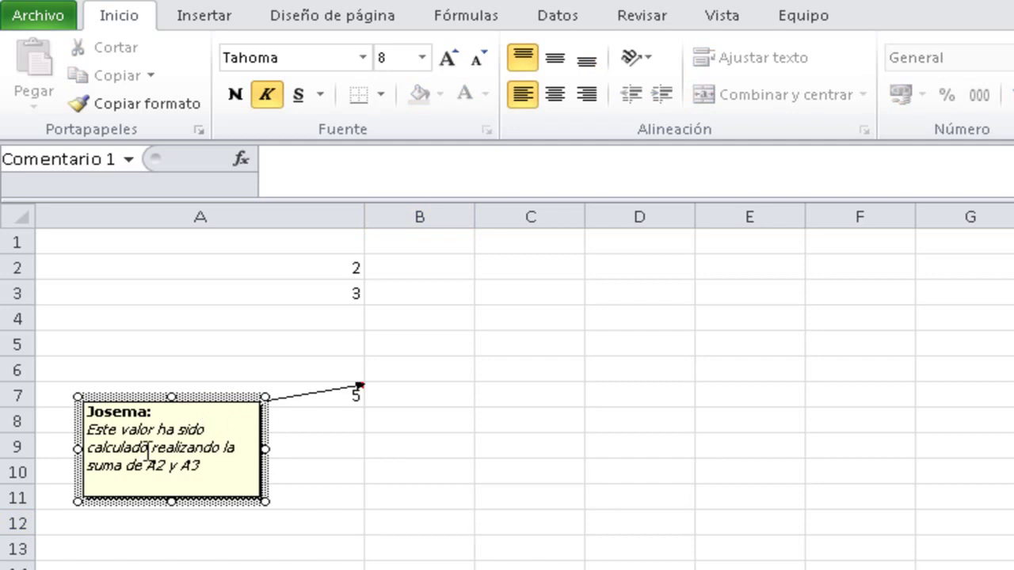
pyautogui.click(50, 427)
pyautogui.click(50, 448)
pyautogui.click(50, 491)
pyautogui.click(53, 446)
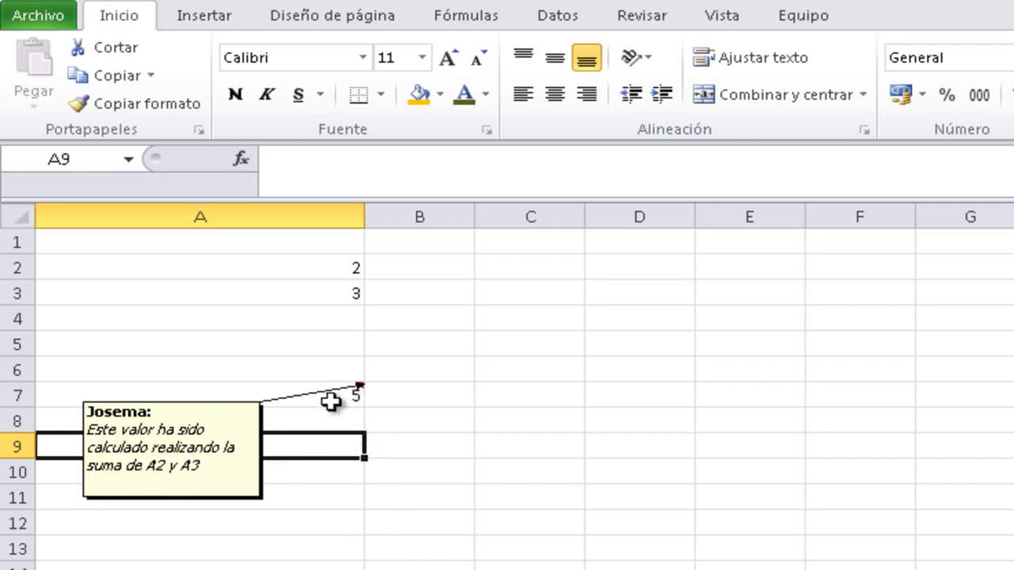
pyautogui.click(333, 415)
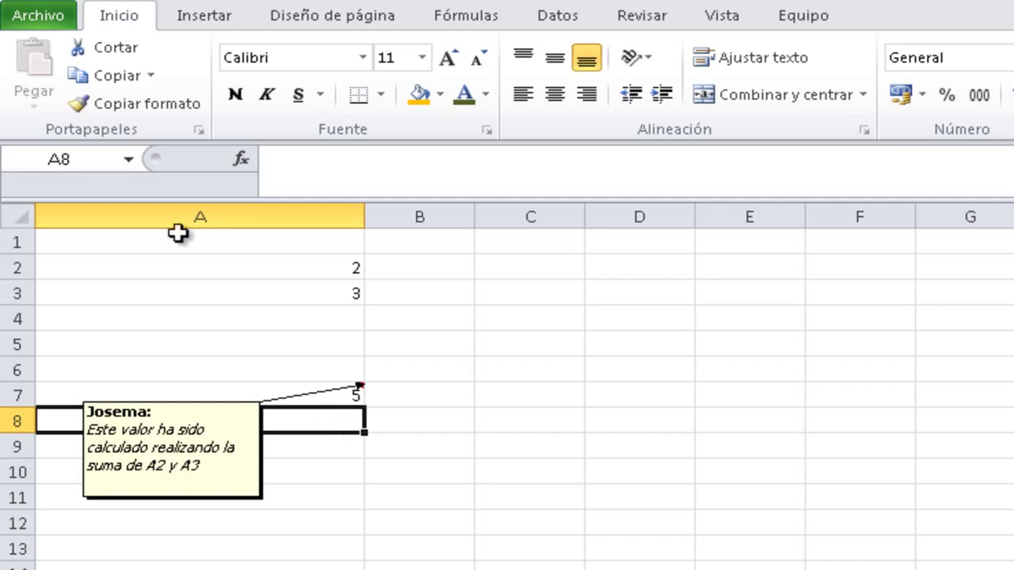
# Open Excel Options at Avanzadas and scroll down to the comment display settings
pyautogui.click(37, 16)
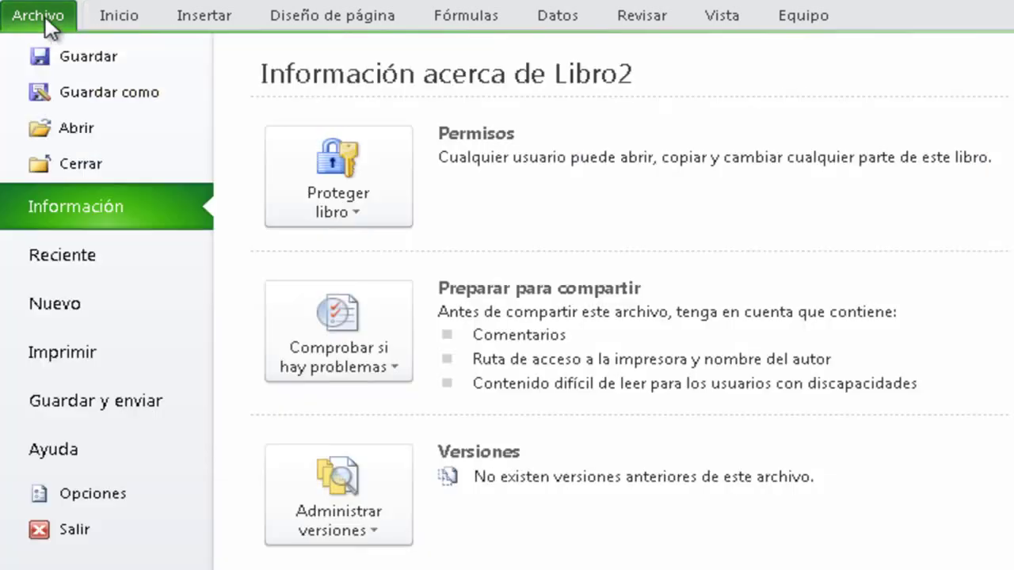
pyautogui.click(79, 497)
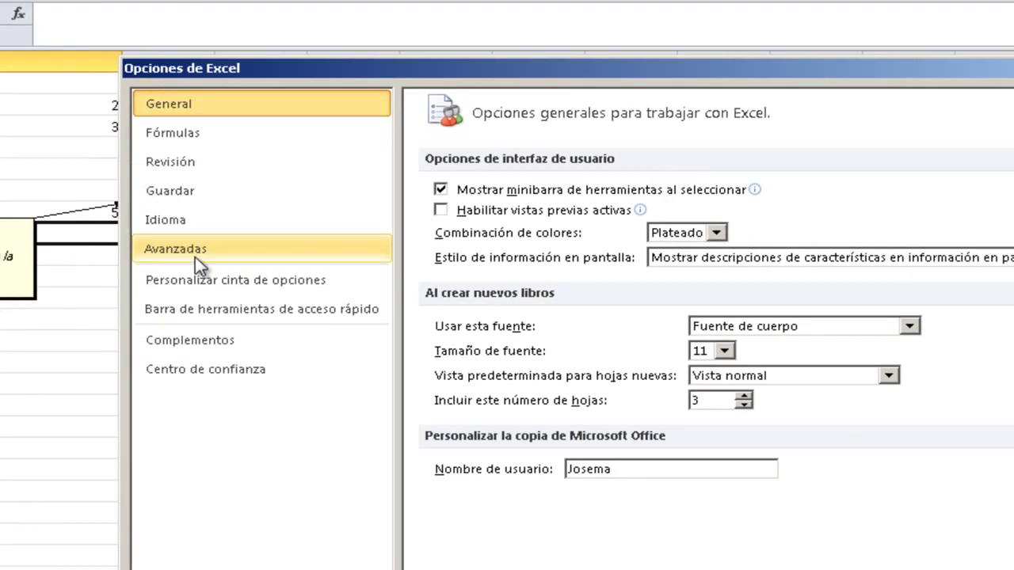
pyautogui.click(421, 433)
pyautogui.scroll(-5, 440, 349)
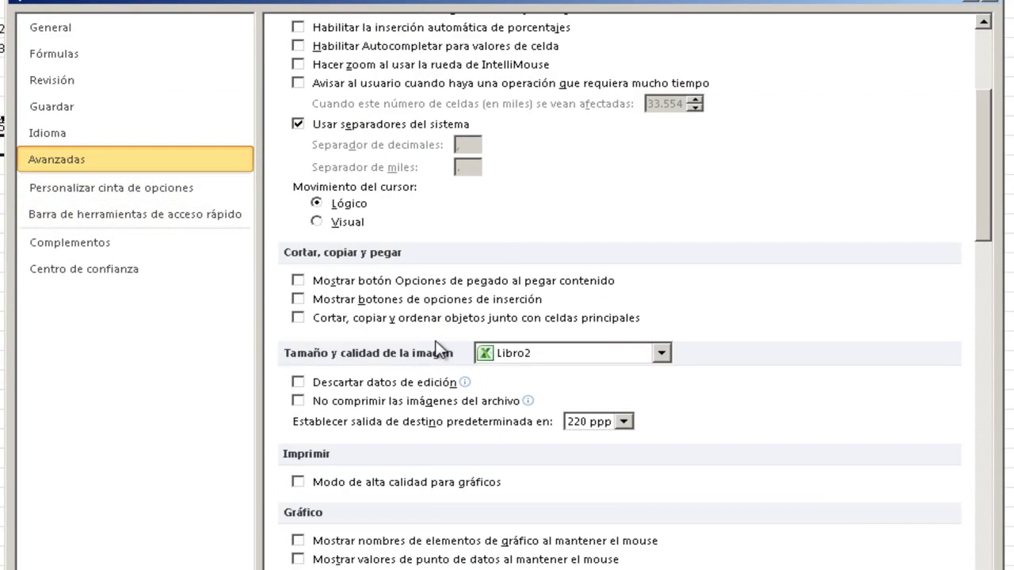
pyautogui.scroll(3, 440, 349)
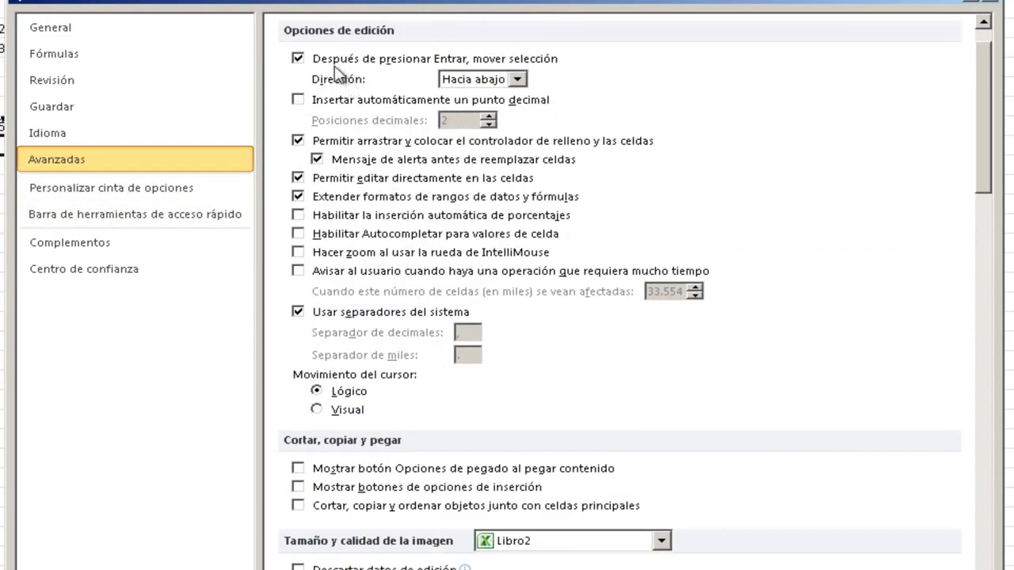
pyautogui.scroll(-2, 360, 495)
pyautogui.scroll(-3, 336, 301)
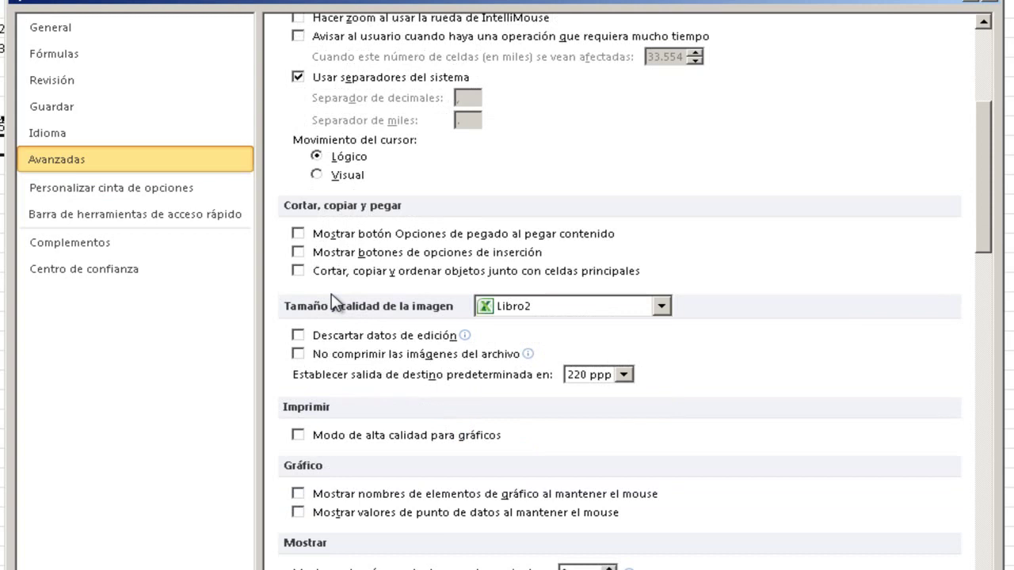
pyautogui.scroll(-1, 332, 301)
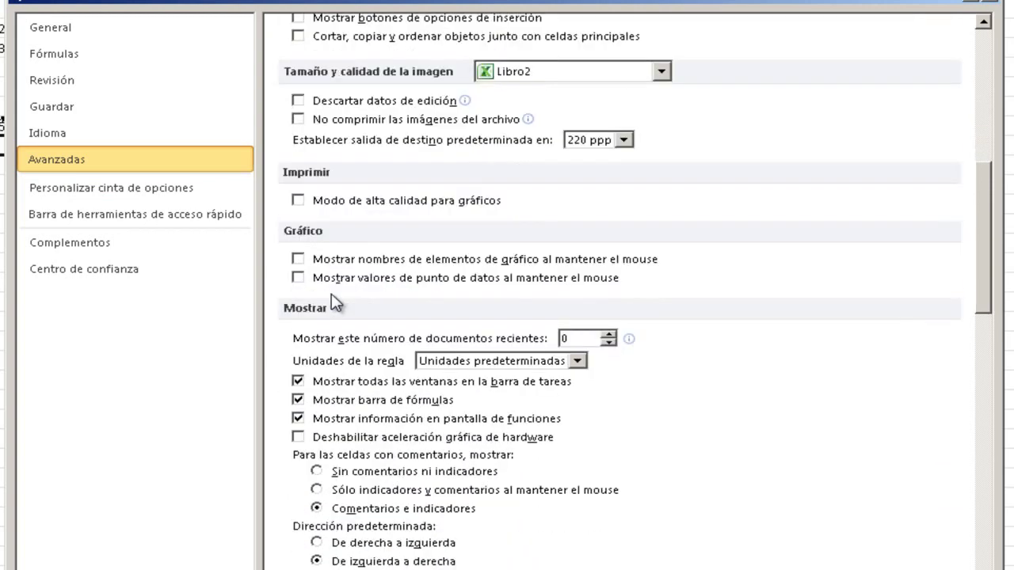
pyautogui.scroll(-2, 337, 301)
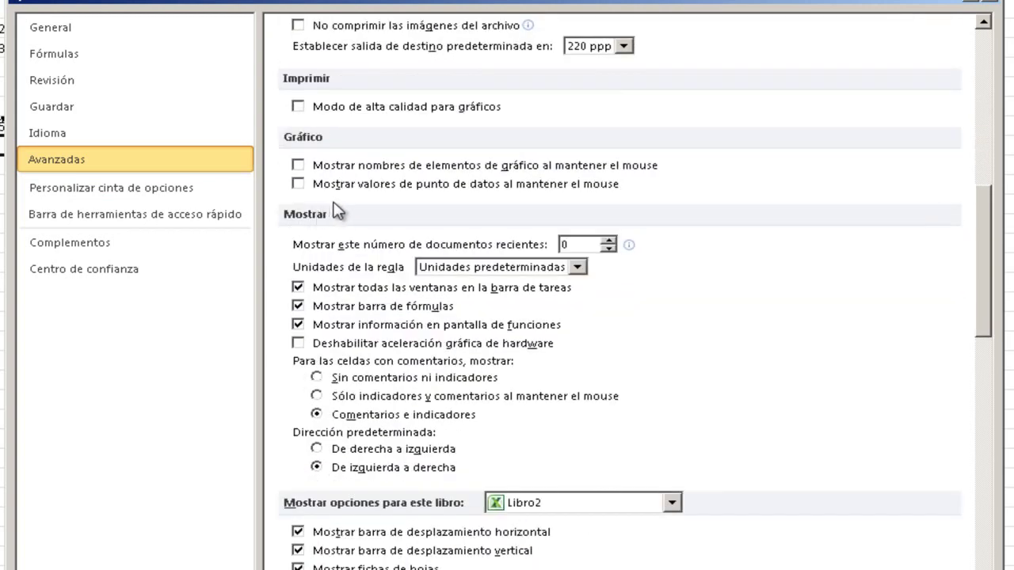
pyautogui.scroll(-2, 339, 202)
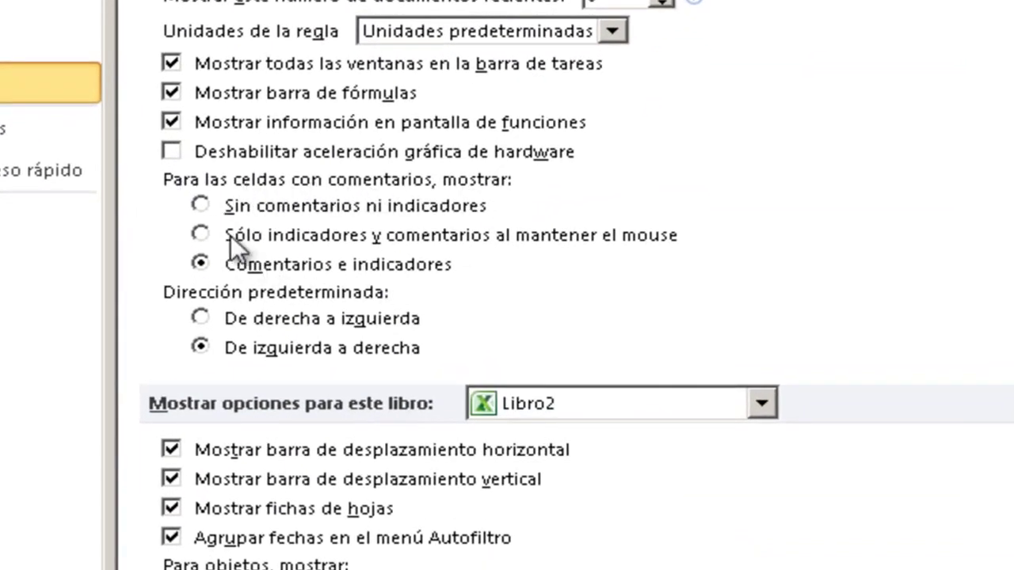
# Choose 'Sólo indicadores y comentarios al mantener el mouse' and confirm with Aceptar
pyautogui.click(201, 205)
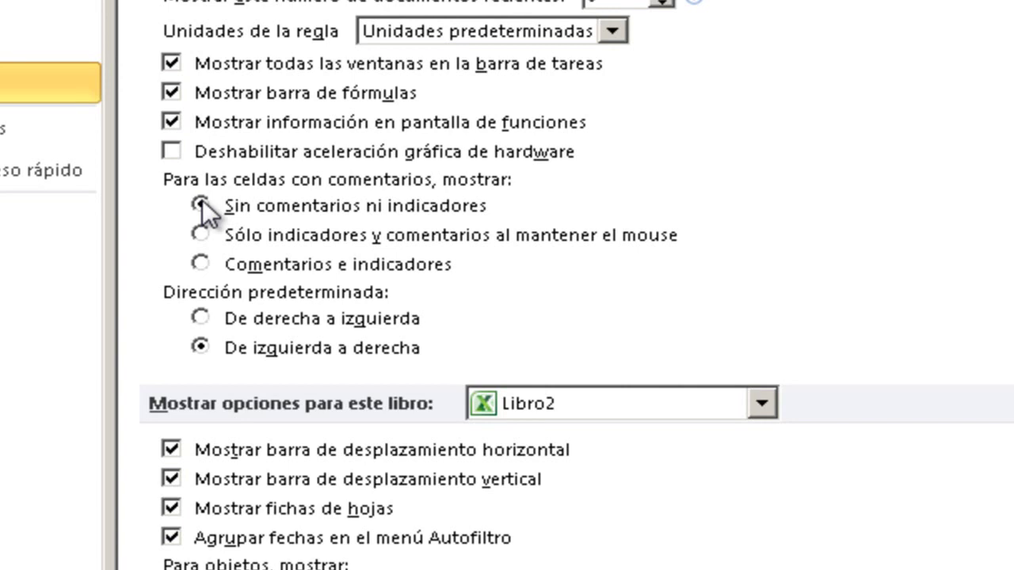
pyautogui.click(201, 233)
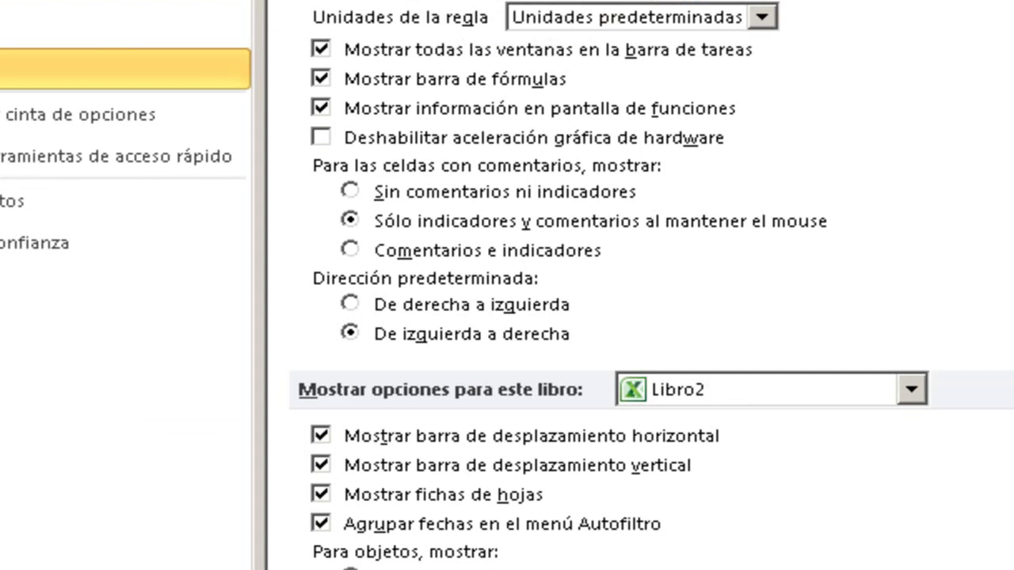
pyautogui.click(351, 218)
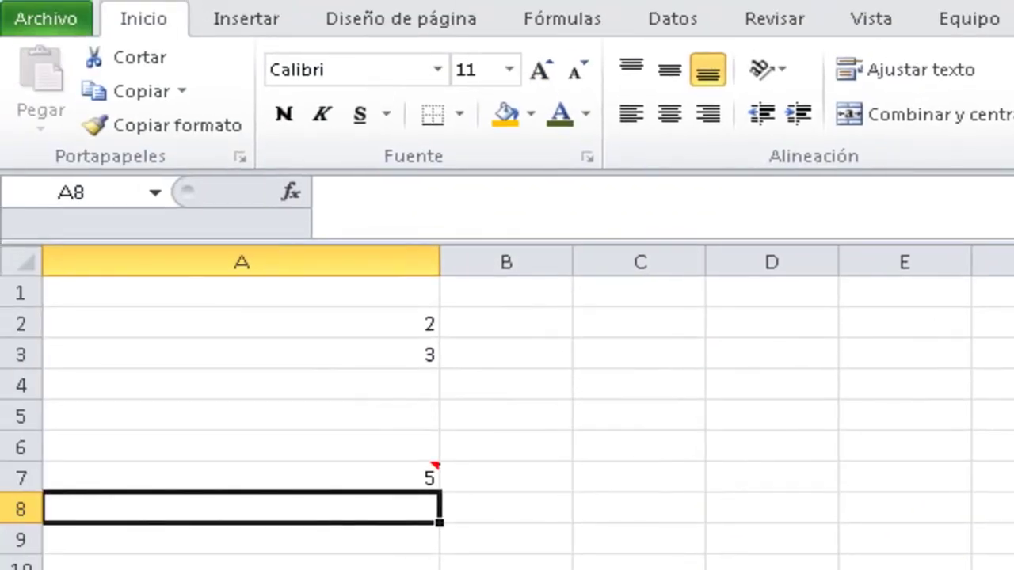
pyautogui.press('Down')
pyautogui.press('Down')
pyautogui.press('Down')
pyautogui.moveTo(428, 467)
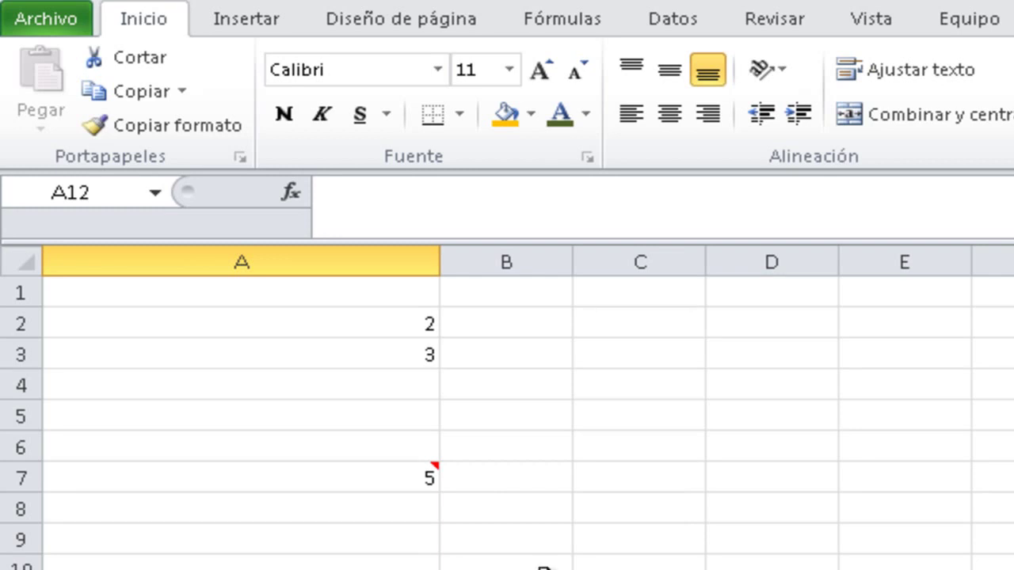
pyautogui.moveTo(396, 478)
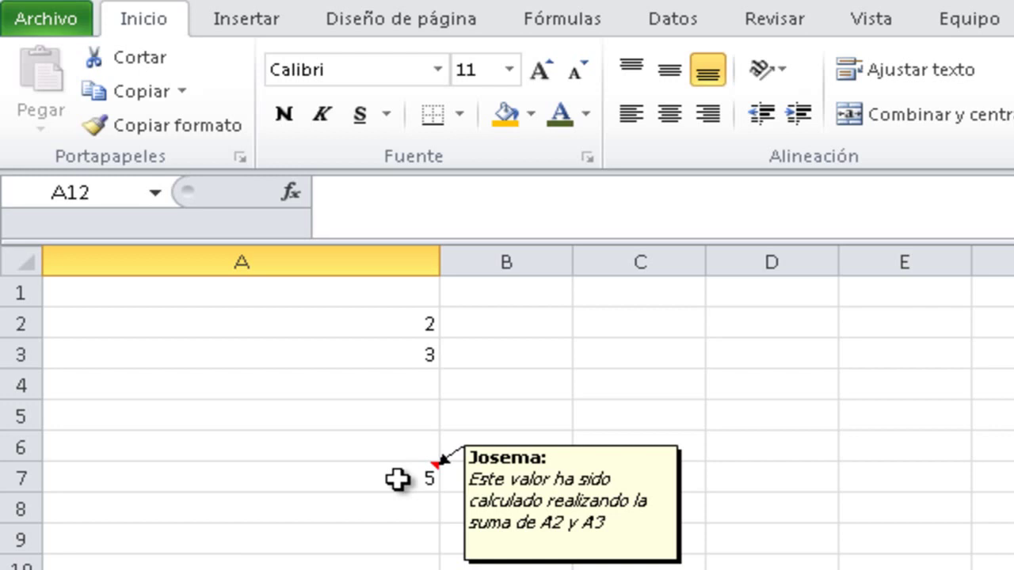